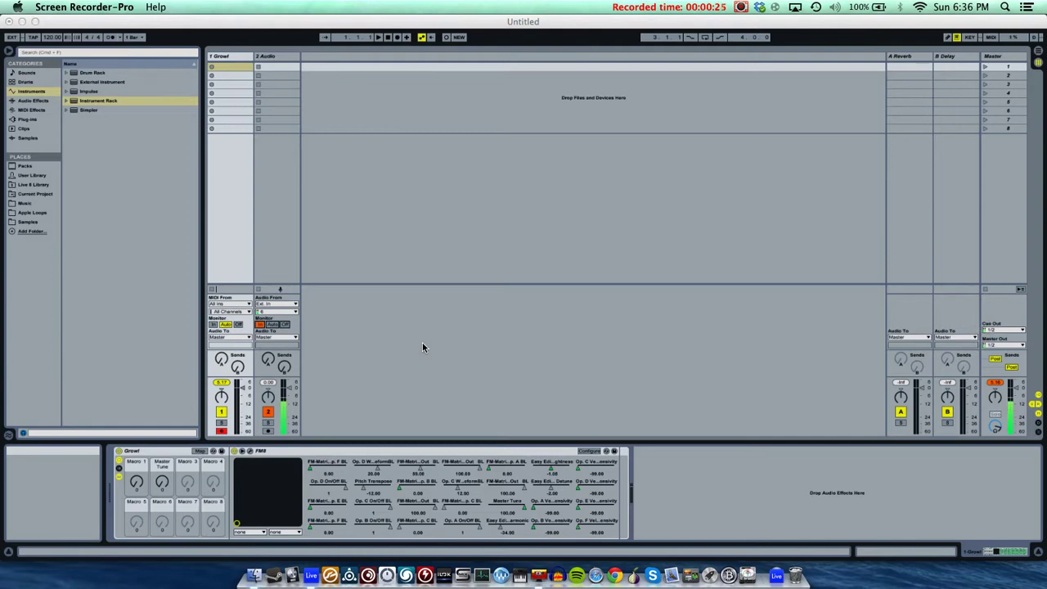
- Select the Growl track and sweep its Macro 1 control to audition the sound
left_click(269, 57)
left_click(281, 56)
left_click(231, 62)
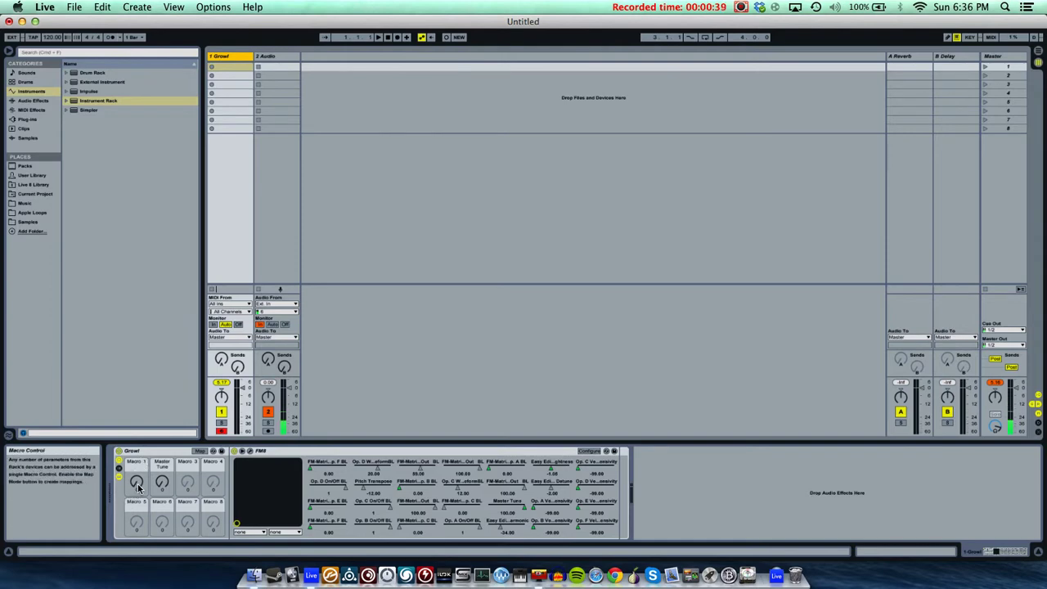
left_click_drag(139, 487, 163, 517)
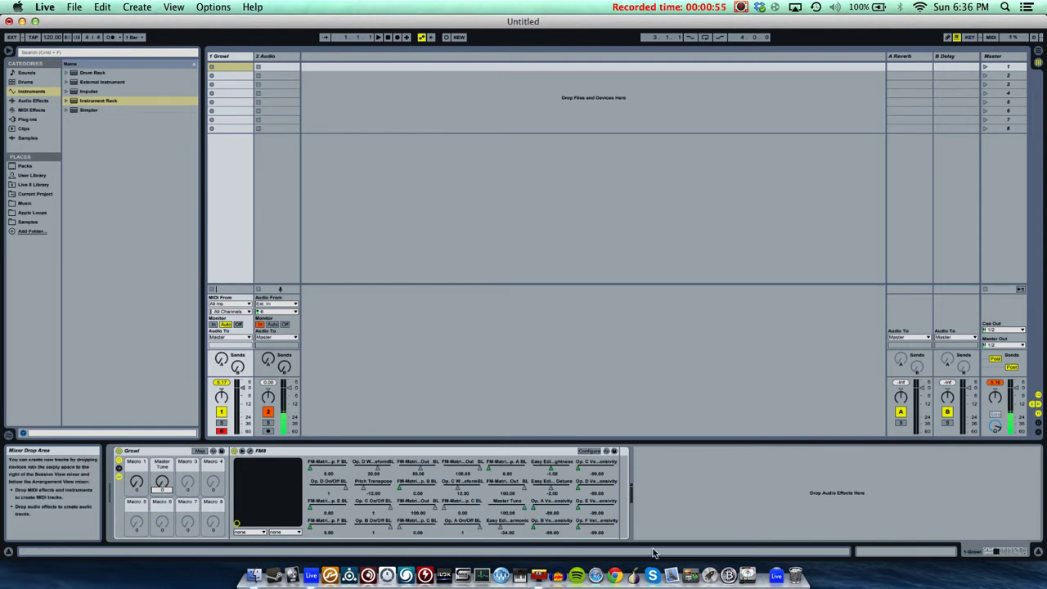
- Open the FM8 plug-in window from the Growl rack and show its Master settings
left_click(155, 453)
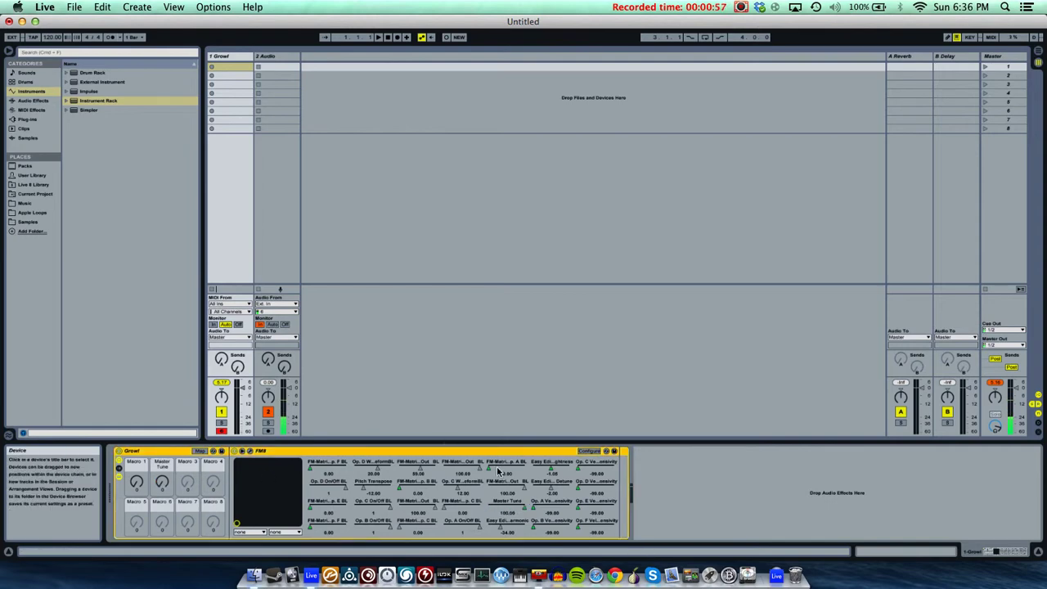
left_click(480, 452)
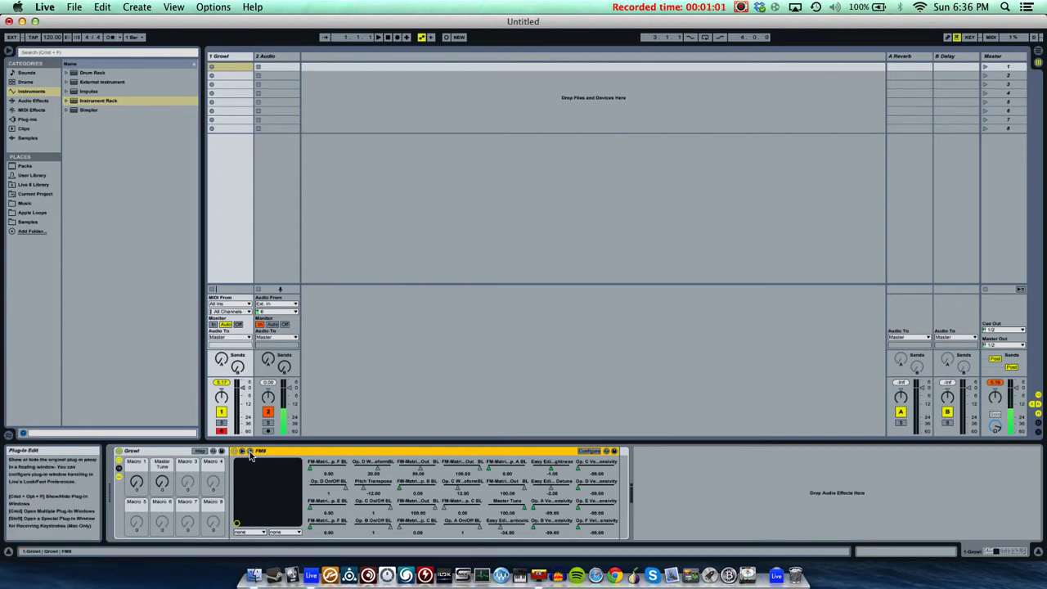
left_click(250, 452)
left_click(252, 74)
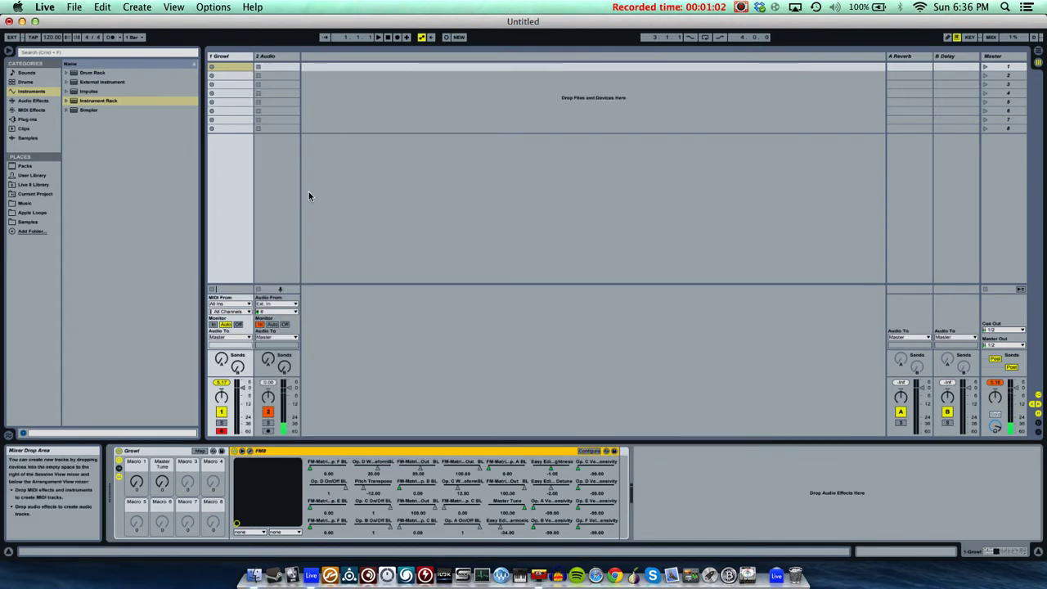
left_click(249, 451)
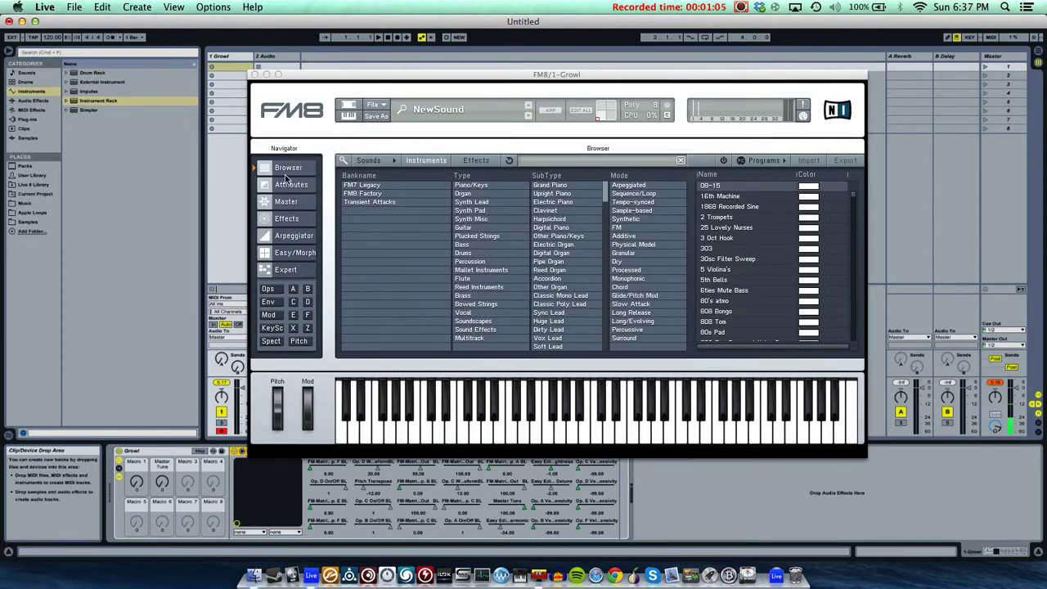
left_click(290, 206)
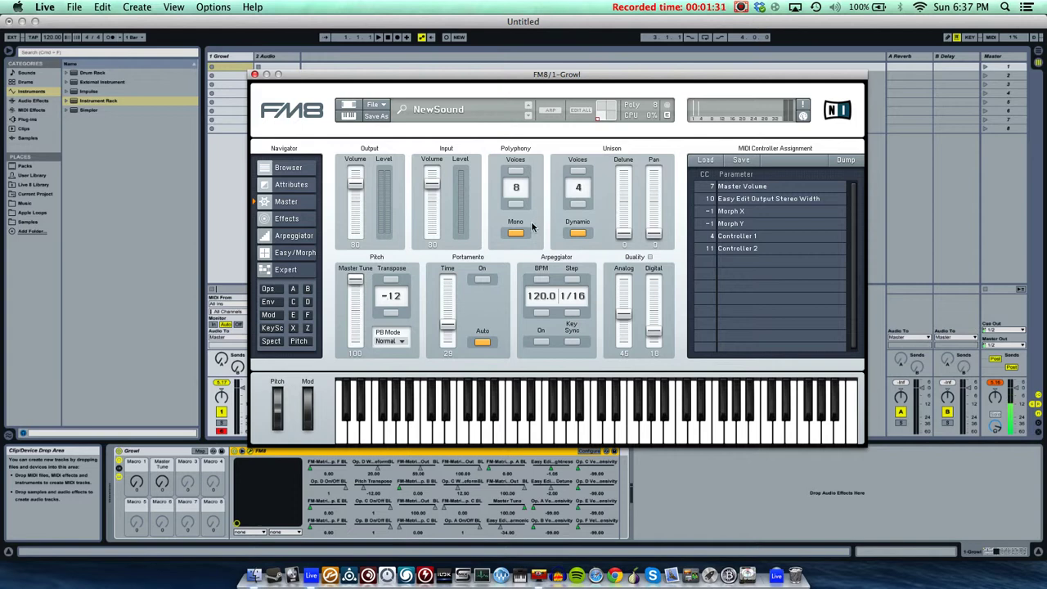
- Reduce the FM8 unison voices to 1 and audition the sound with Macro 1
left_click(576, 204)
left_click(577, 204)
left_click(576, 204)
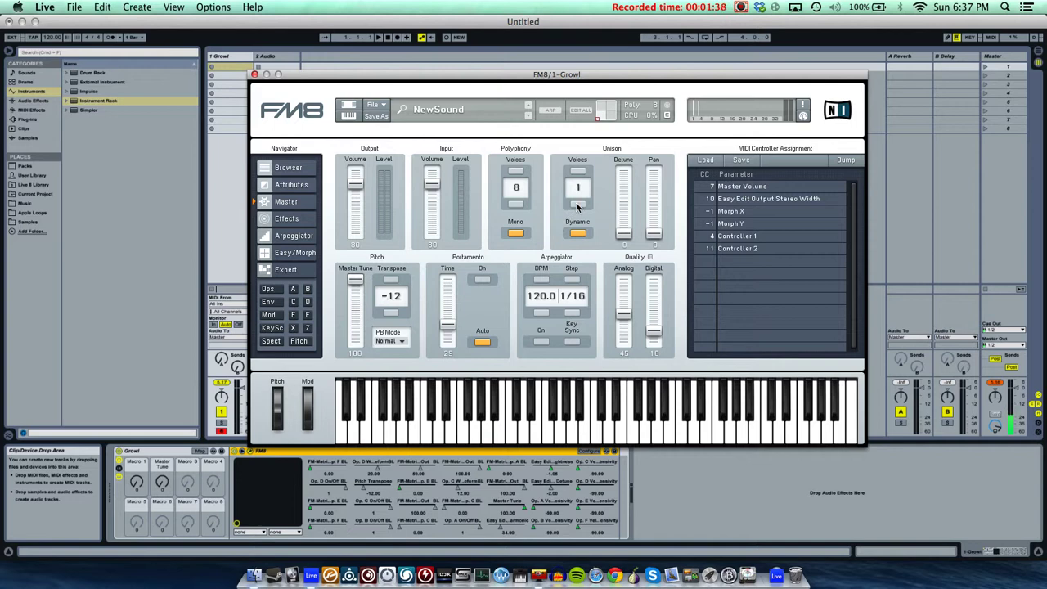
left_click(155, 453)
left_click_drag(137, 481, 137, 451)
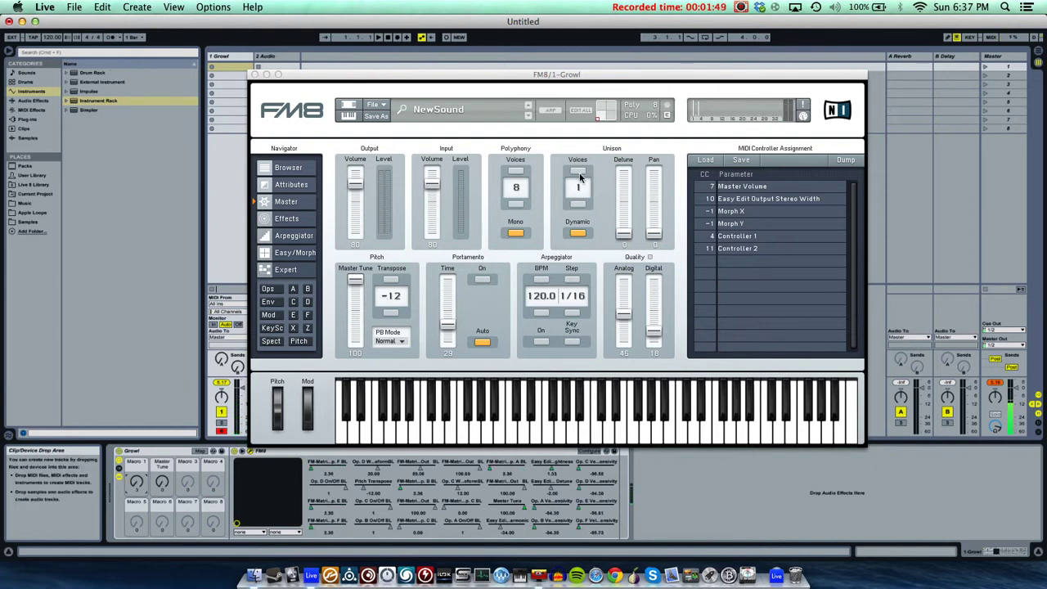
- Set the FM8 unison voices to 4
left_click(579, 171)
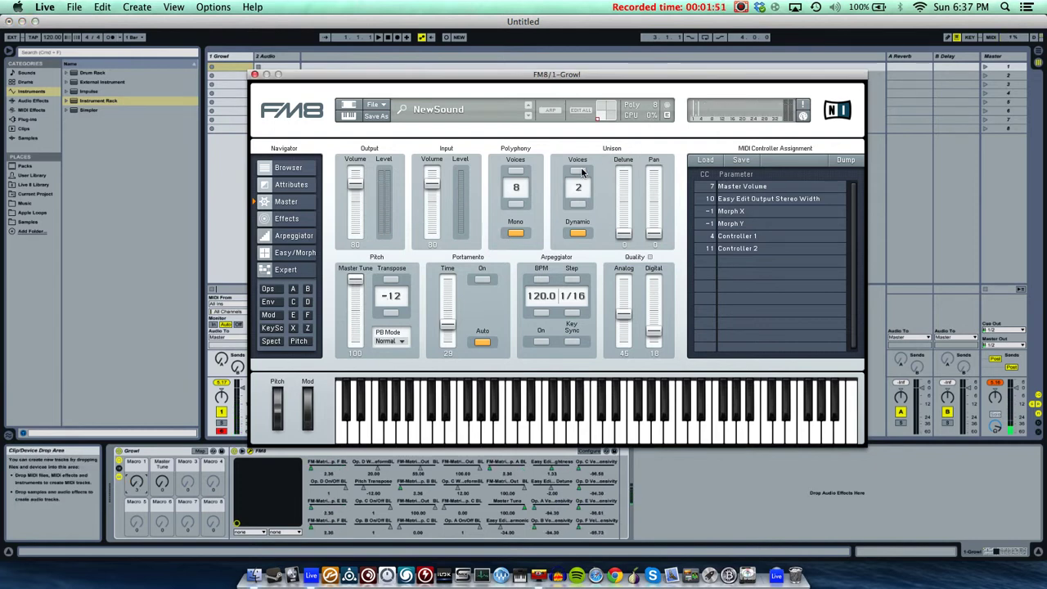
left_click(579, 171)
left_click(579, 171)
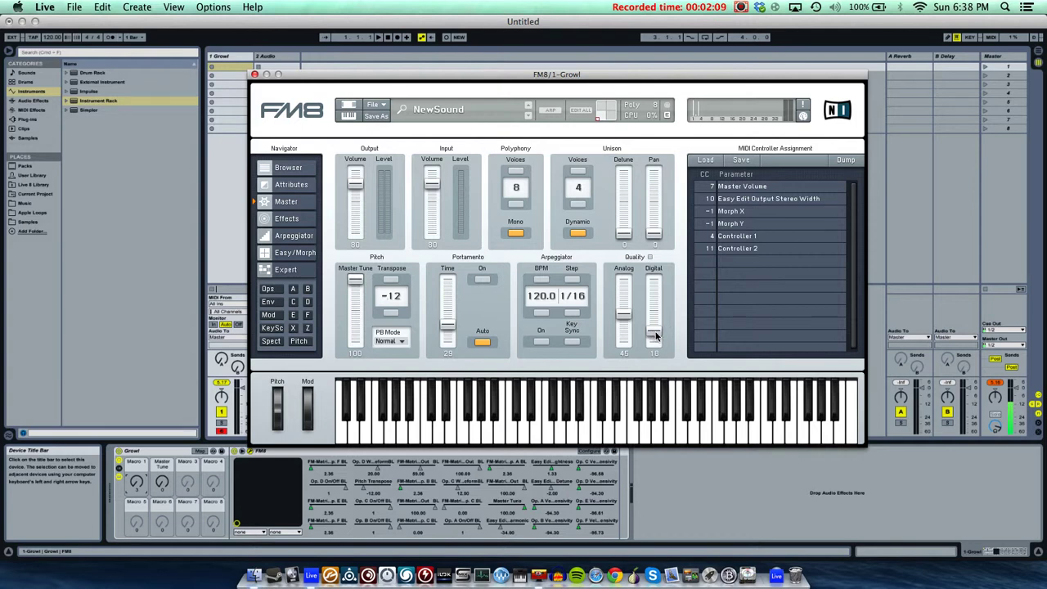
- Try out portamento with its time set to 55 and switch portamento back off
mouse_move(656, 336)
left_mouse_down()
mouse_move(657, 298)
mouse_move(663, 341)
mouse_move(656, 335)
left_mouse_up()
left_click(485, 283)
left_click_drag(449, 325, 448, 308)
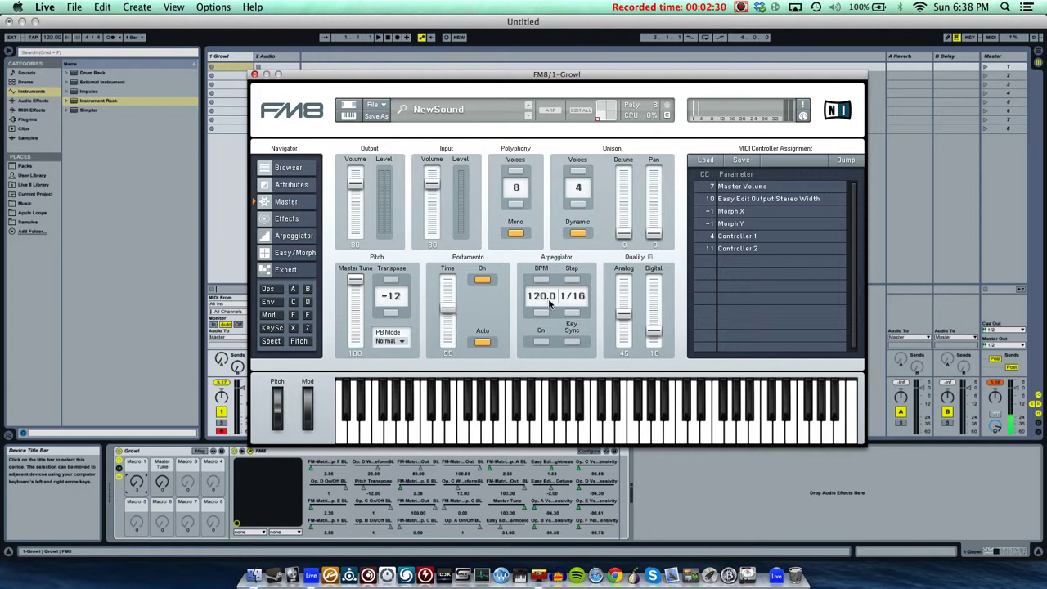
left_click(482, 281)
- Sweep the Master Tune macro to audition its effect on the growl's pitch
mouse_move(162, 483)
left_mouse_down()
mouse_move(162, 503)
mouse_move(163, 480)
left_mouse_up()
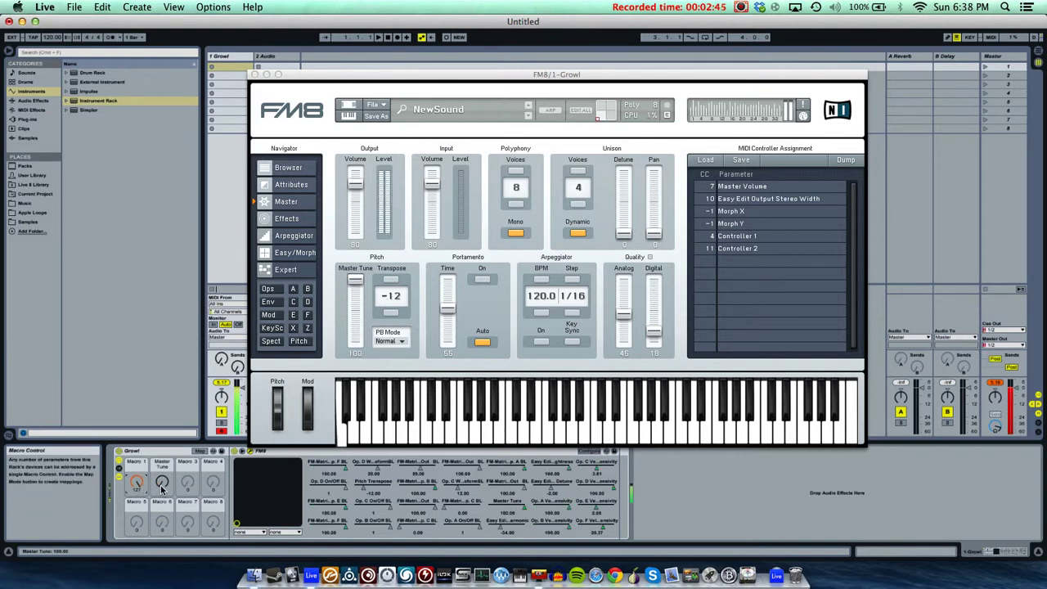
left_click_drag(162, 482, 142, 572)
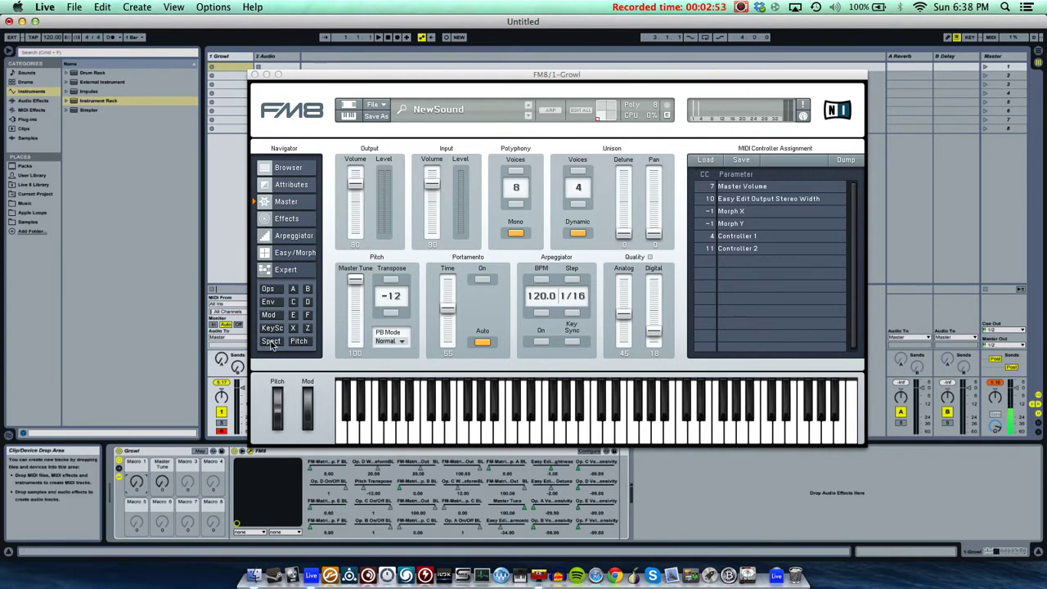
left_click_drag(162, 482, 162, 458)
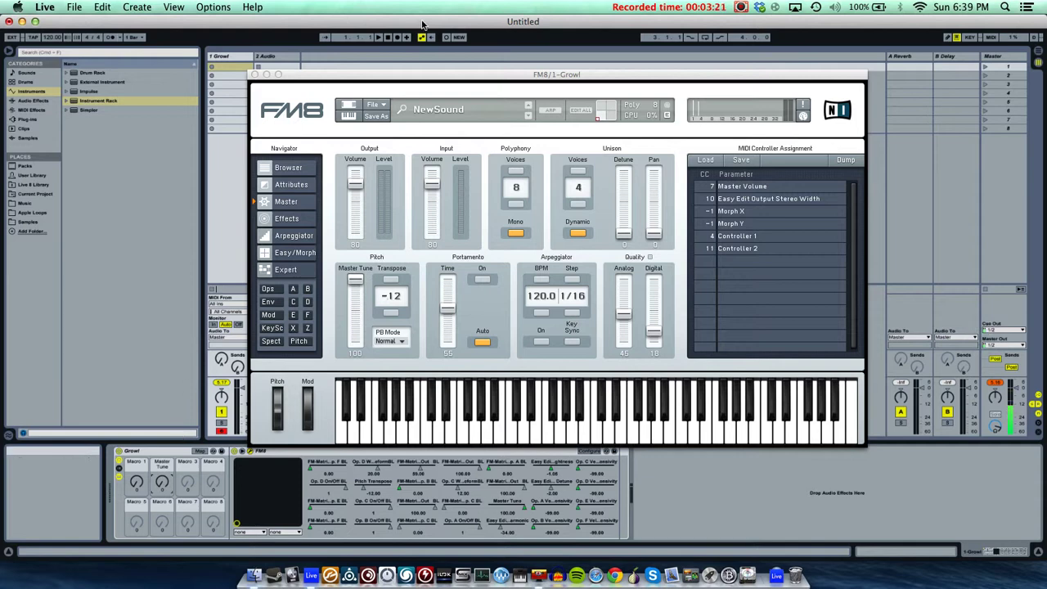
- On the Easy/Morph page, try the timbre Harmonic at 32 with Macro 1, and return it to about -33
left_click(286, 219)
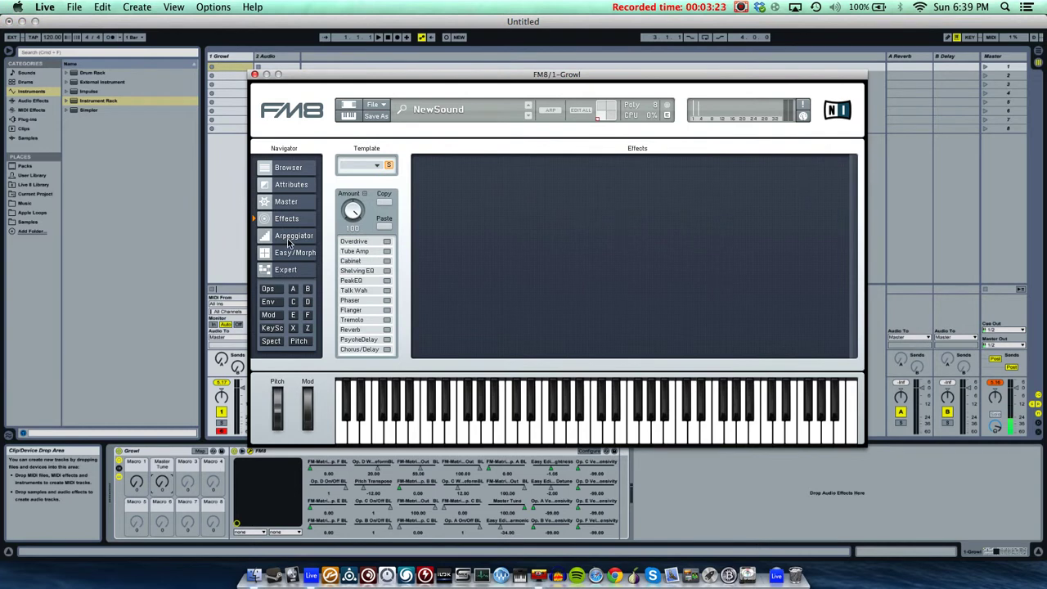
left_click(290, 237)
left_click(303, 254)
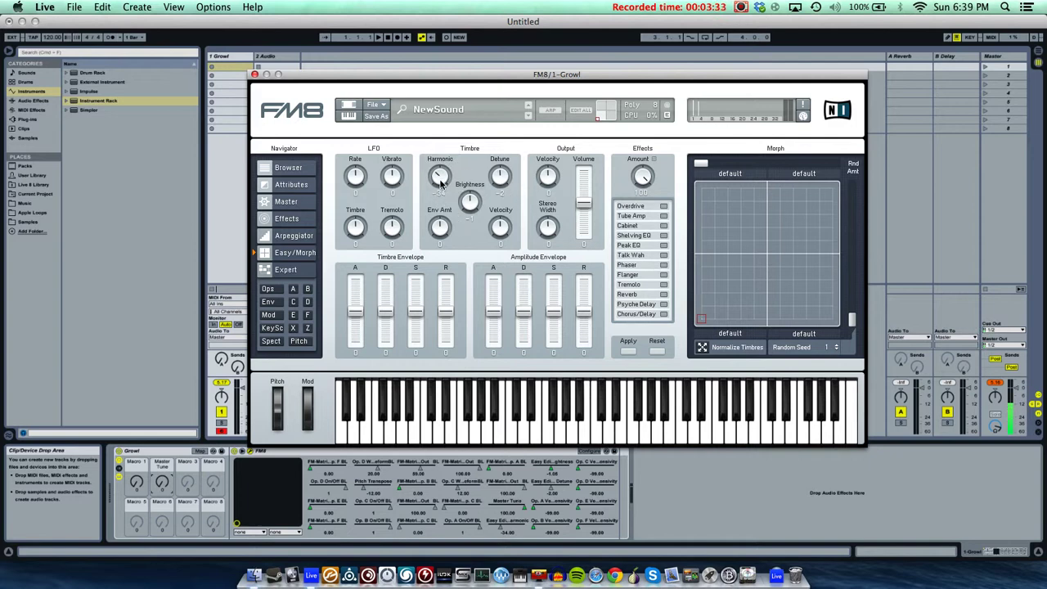
left_click_drag(439, 179, 433, 159)
mouse_move(136, 489)
left_mouse_down()
mouse_move(136, 458)
mouse_move(137, 493)
left_mouse_up()
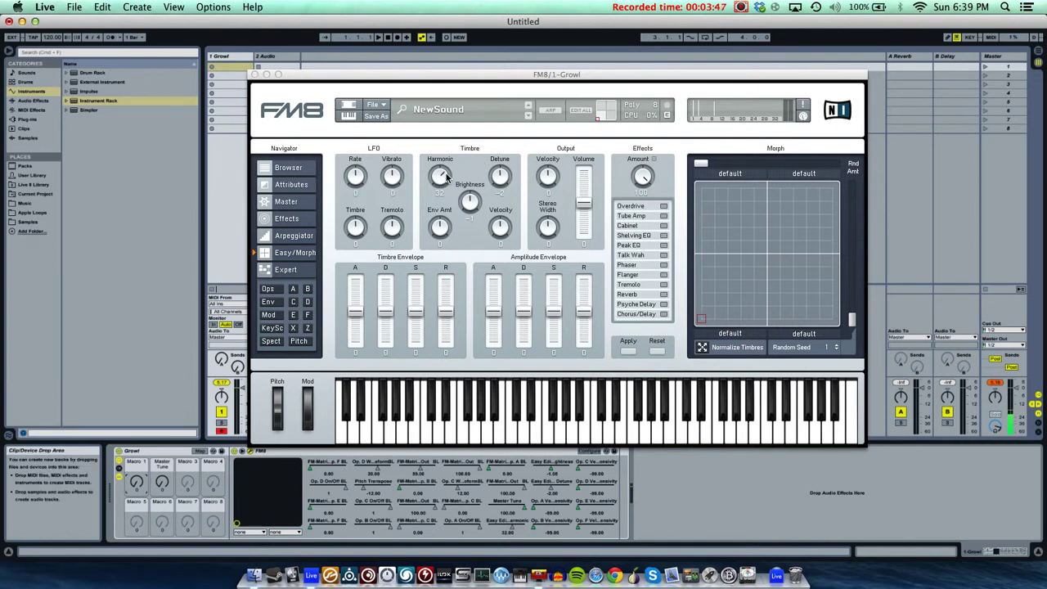
left_click_drag(446, 178, 449, 203)
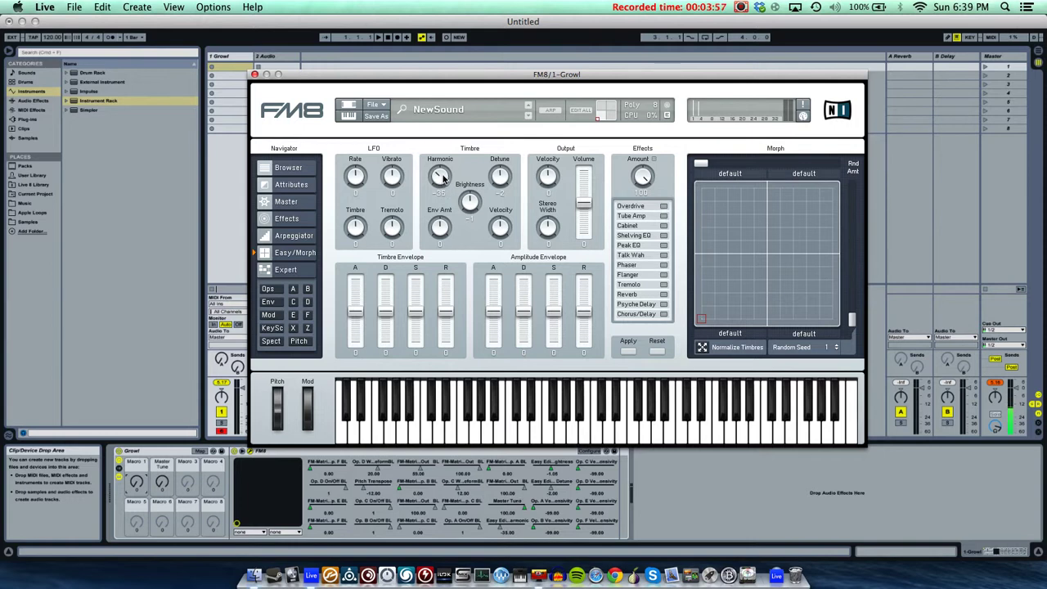
- Review the Master and Easy/Morph settings and show the Expert operators page with the FM matrix
left_click(302, 200)
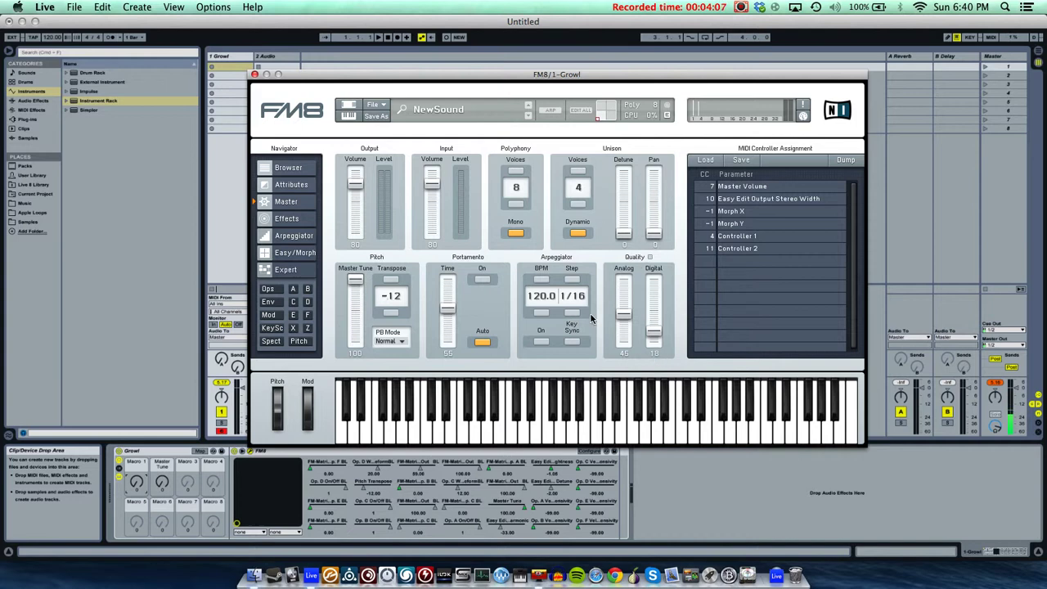
left_click(296, 251)
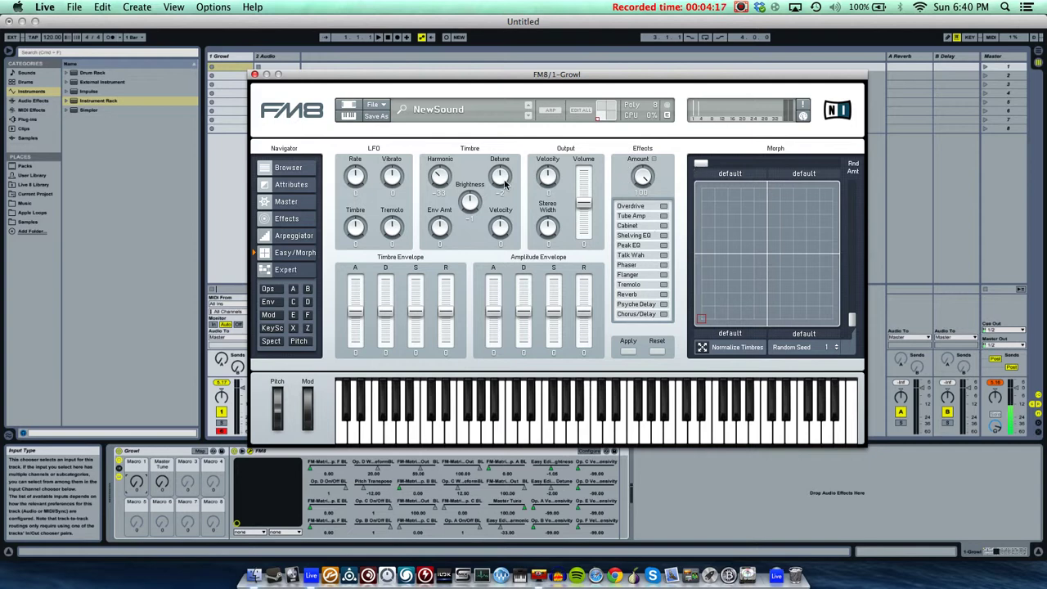
left_click(296, 271)
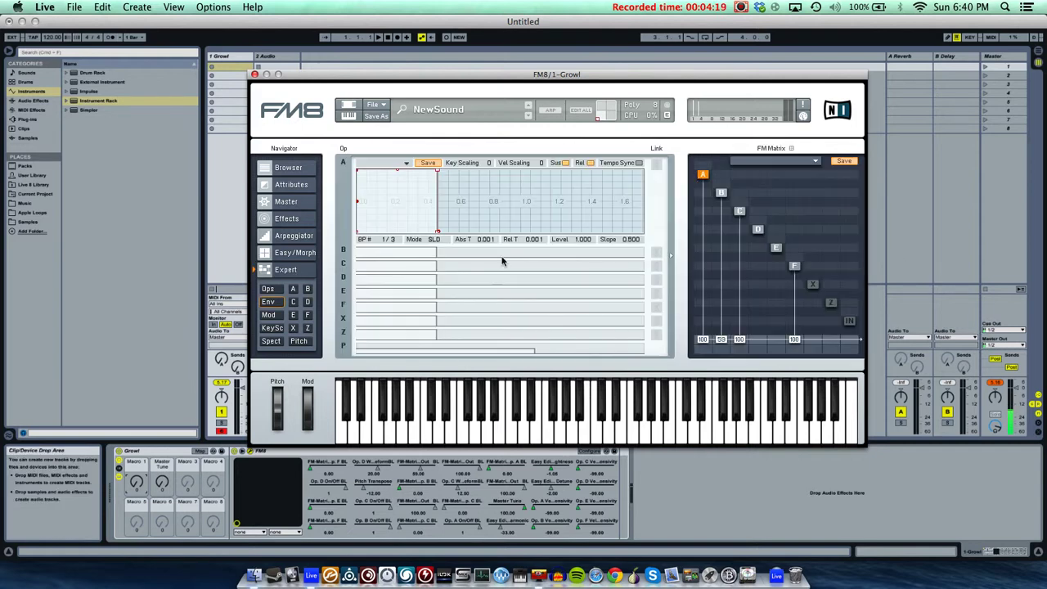
left_click(272, 288)
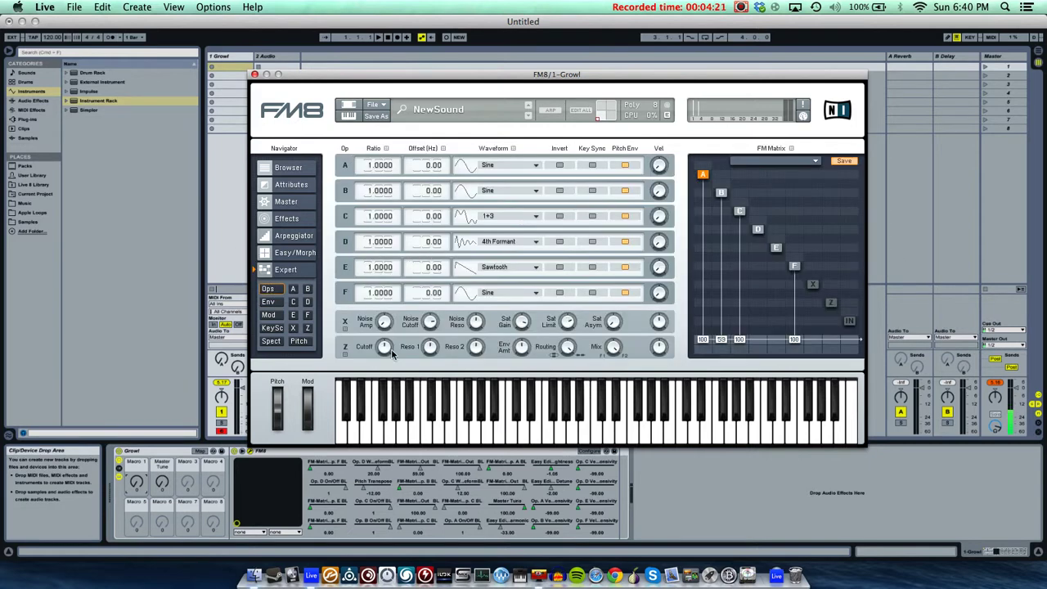
- Raise Macro 1 to 127 with the FM8 operators and FM matrix in view
left_click(278, 485)
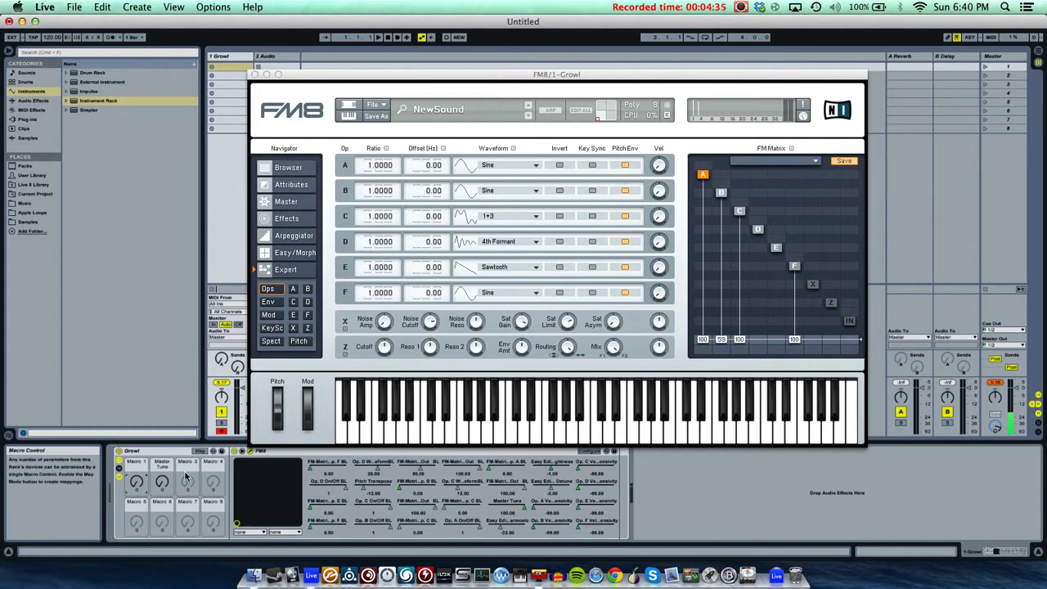
mouse_move(137, 483)
left_mouse_down()
mouse_move(136, 434)
mouse_move(136, 482)
left_mouse_up()
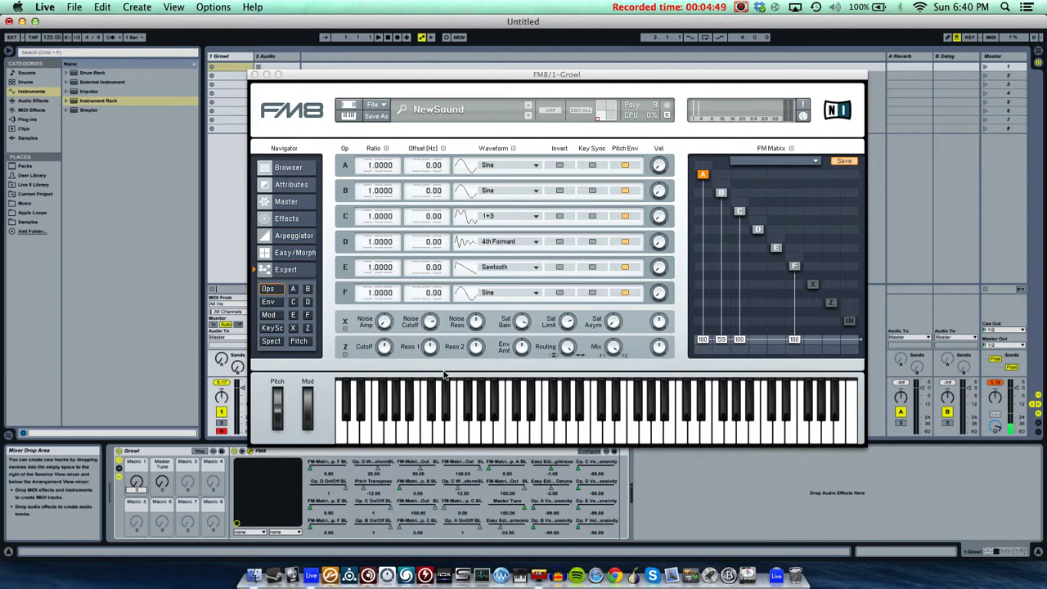
left_click_drag(136, 482, 136, 393)
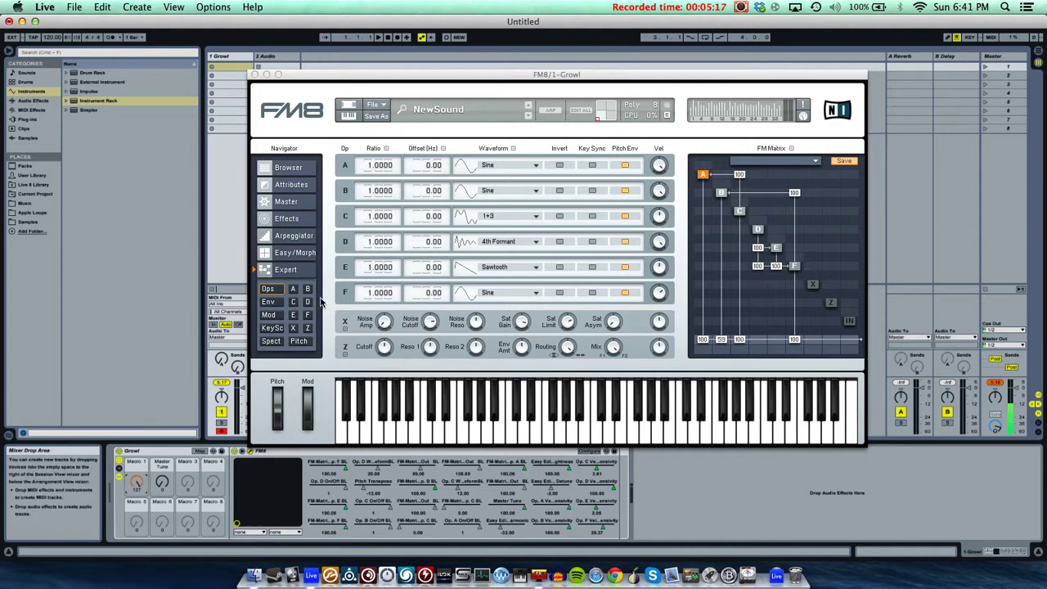
- Examine the Expert envelope, modulation, key scaling, spectrum and pitch pages
left_click(268, 302)
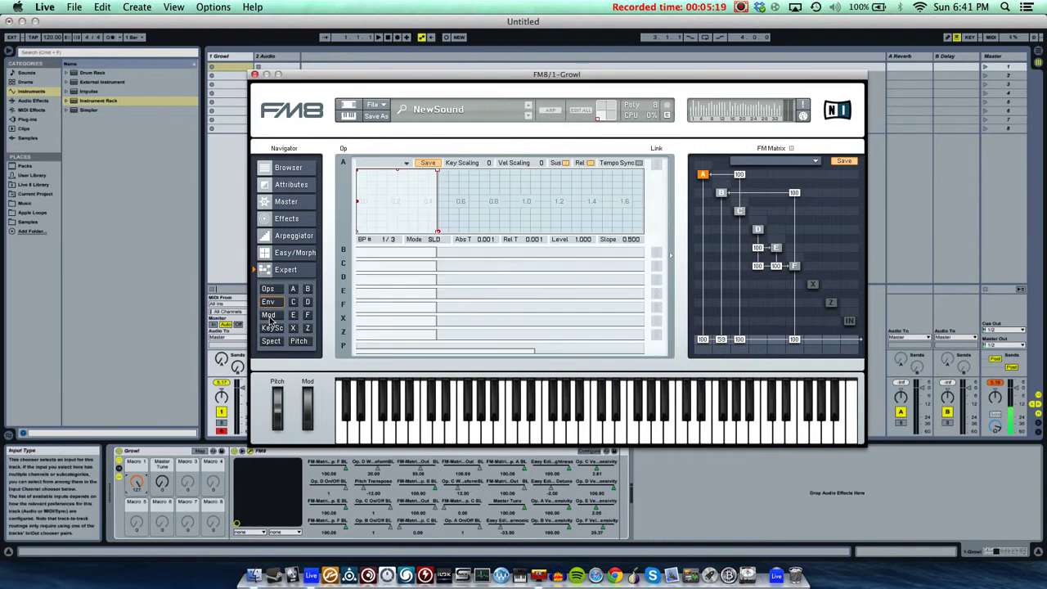
left_click(268, 315)
left_click(271, 328)
left_click(271, 341)
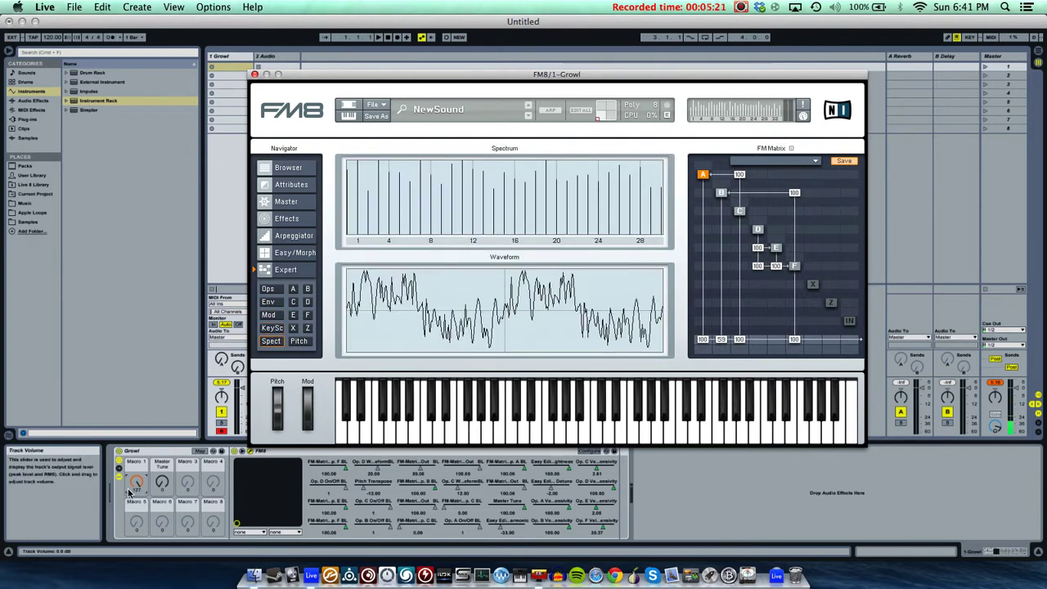
mouse_move(136, 483)
left_mouse_down()
mouse_move(136, 564)
mouse_move(136, 483)
left_mouse_up()
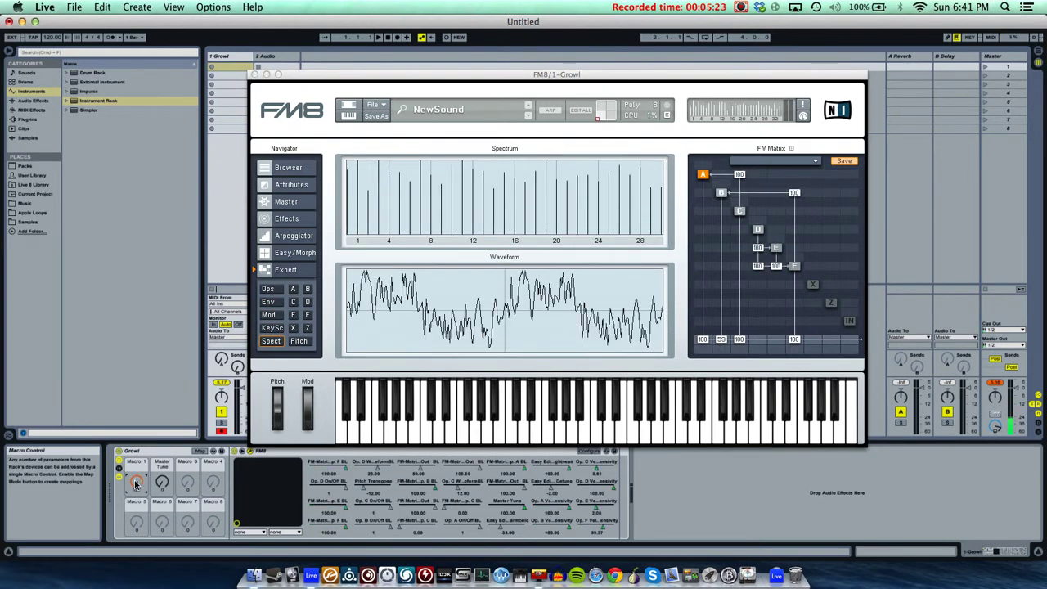
left_click(299, 342)
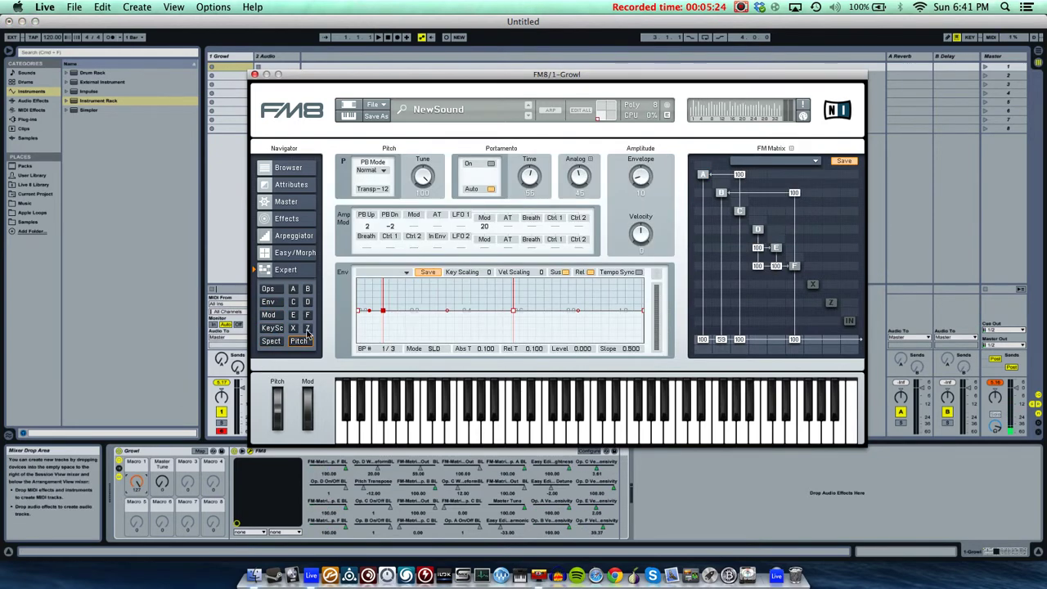
- Look through the operator A, Easy/Morph, Arpeggiator and Browser pages and close the FM8 window
left_click(295, 289)
left_click(297, 255)
left_click(297, 238)
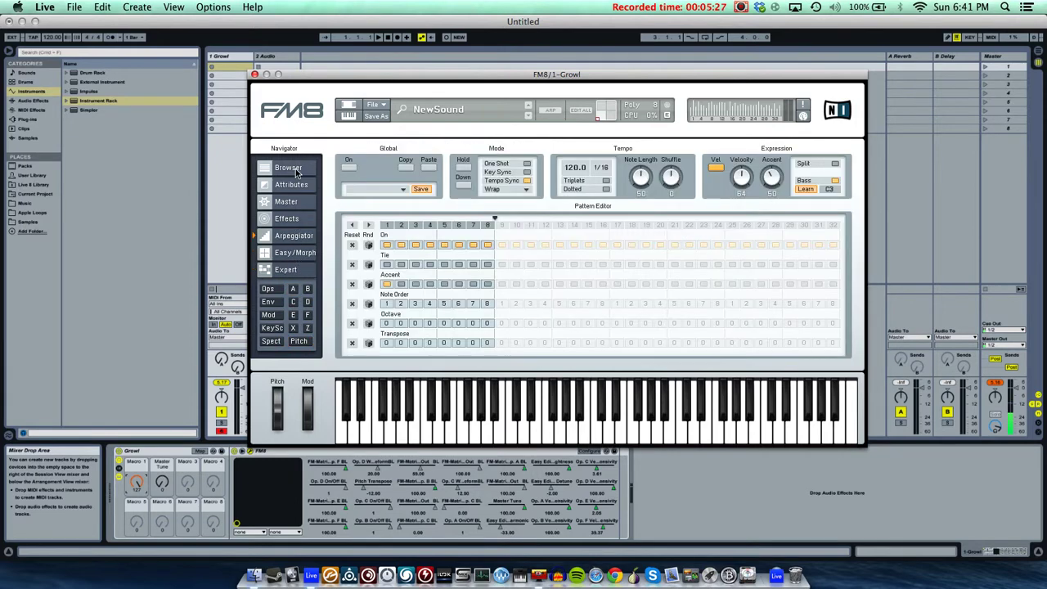
left_click(296, 171)
left_click(254, 74)
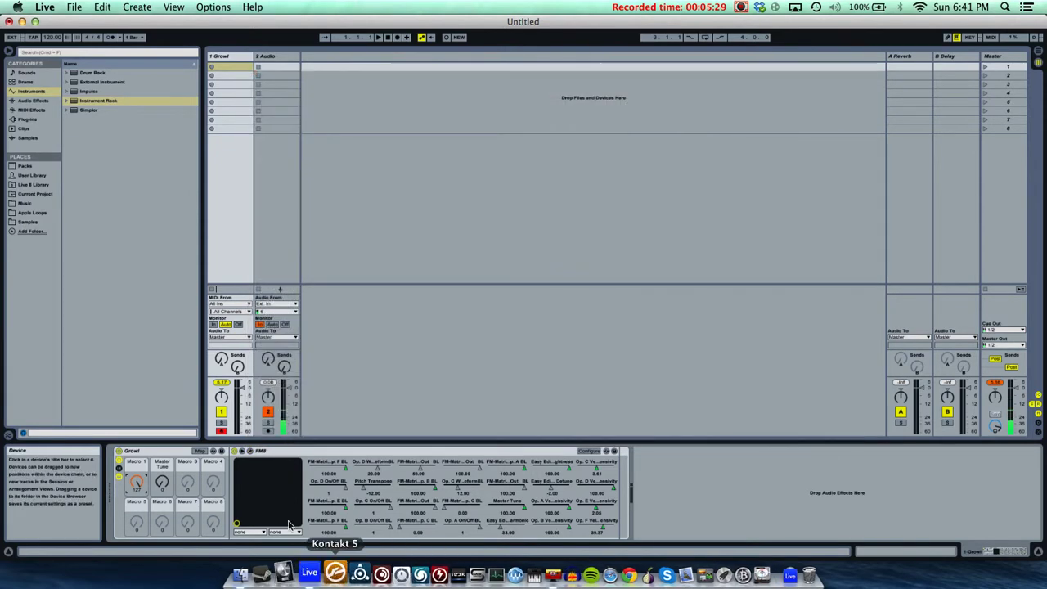
- Audition Macro 1 against the FM8 parameters mapped in the rack and select the whole Growl rack
left_click(297, 455)
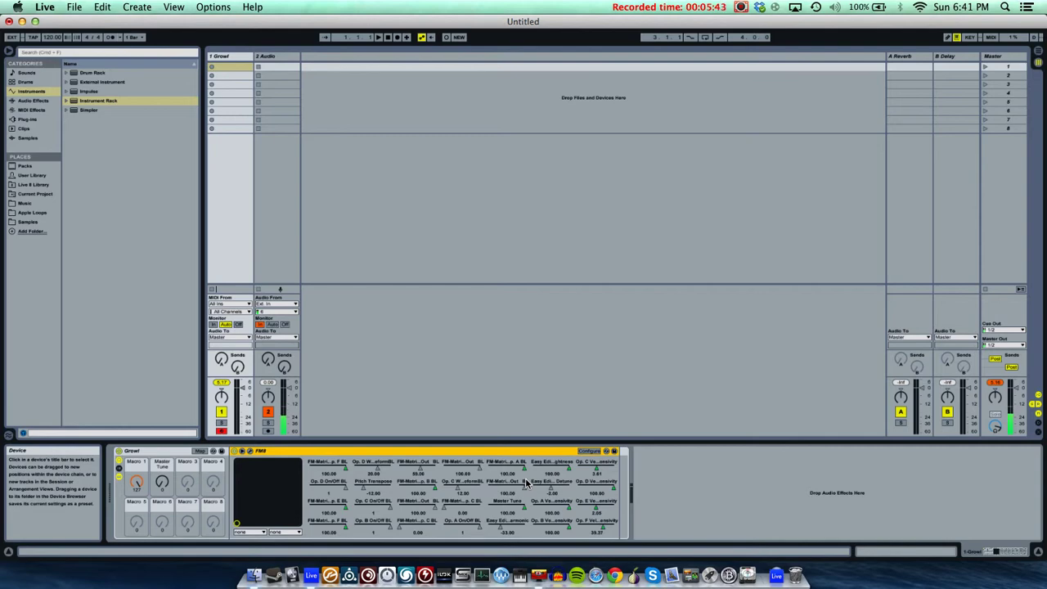
left_click_drag(136, 482, 138, 478)
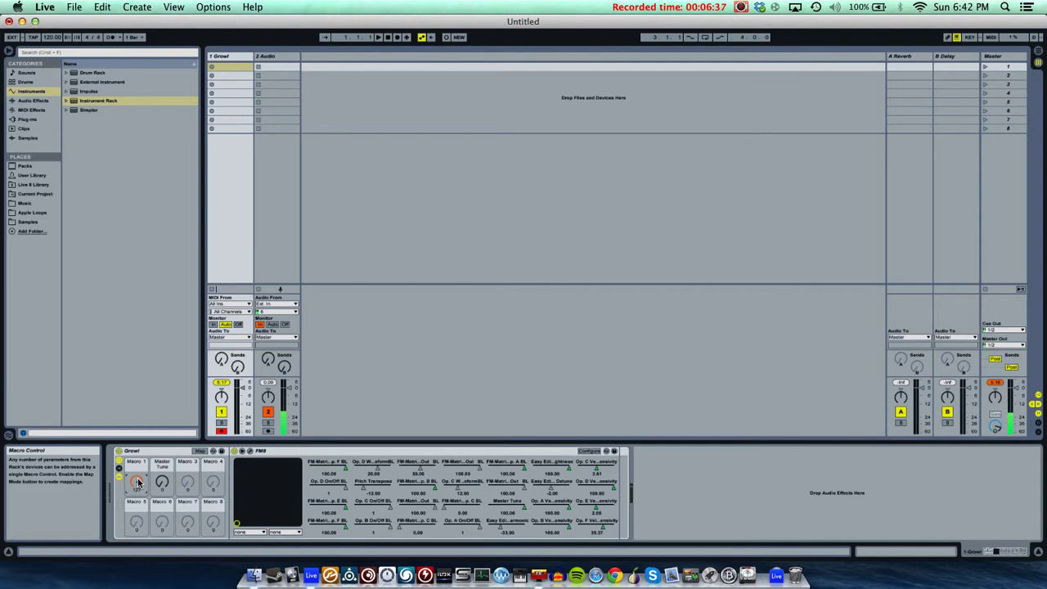
left_click(172, 451)
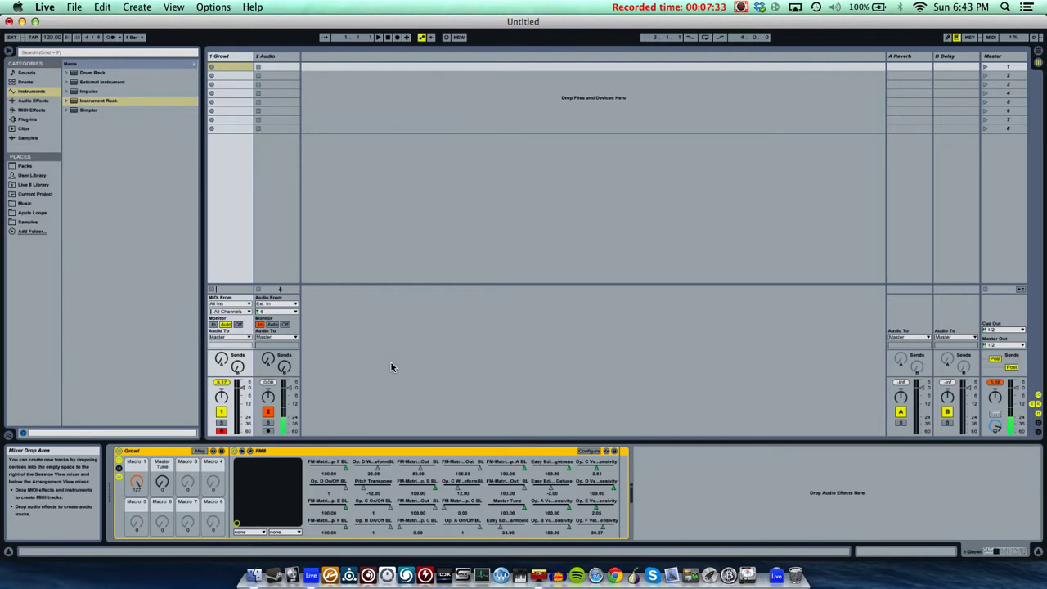
left_click(742, 6)
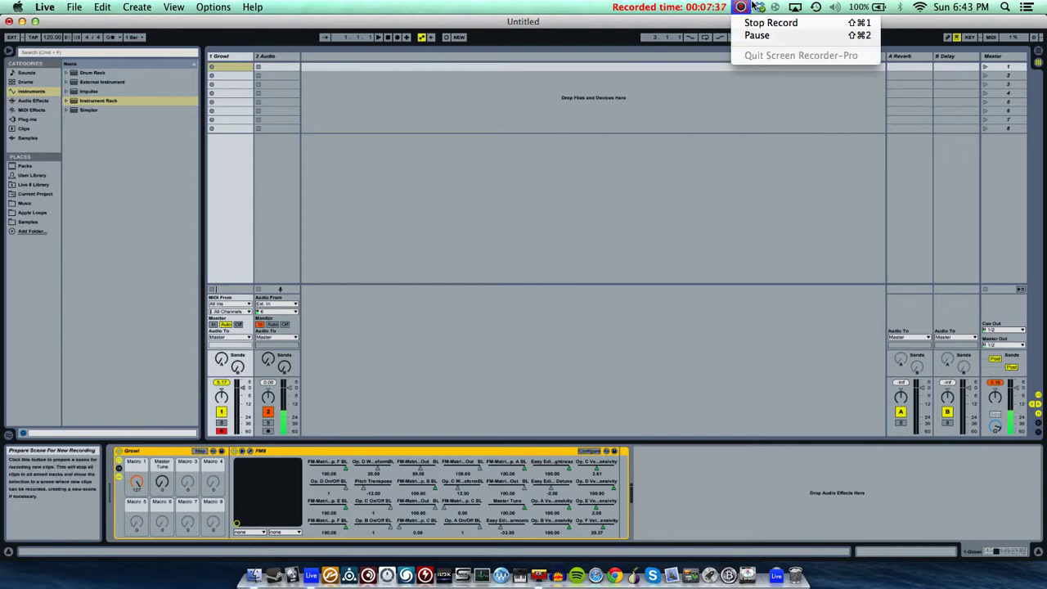